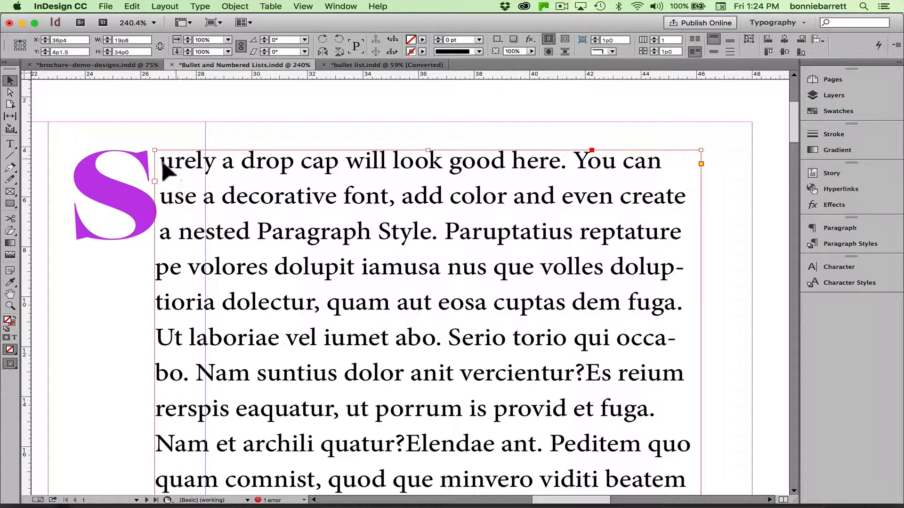
Set the first letter B of the 'Begin the design' paragraph to the Lust Regular font.
left_click_drag(179, 190, 198, 170)
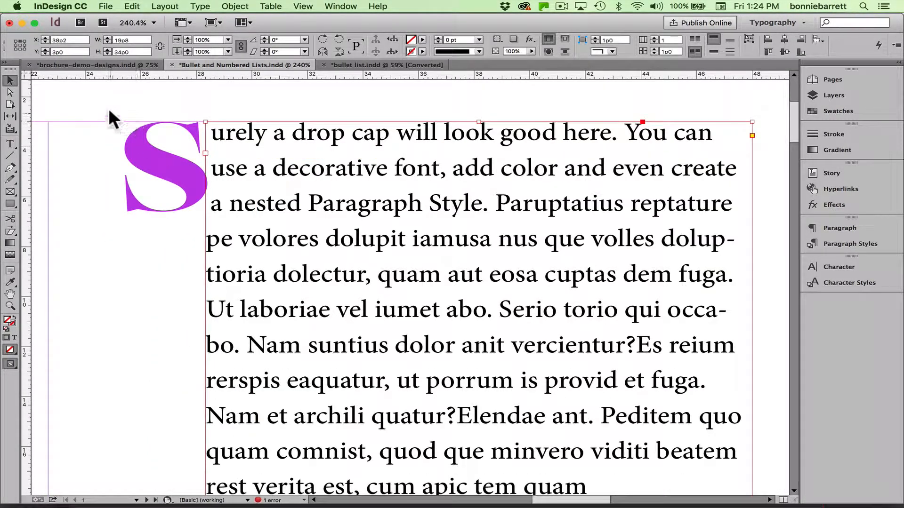
left_click_drag(109, 109, 166, 193)
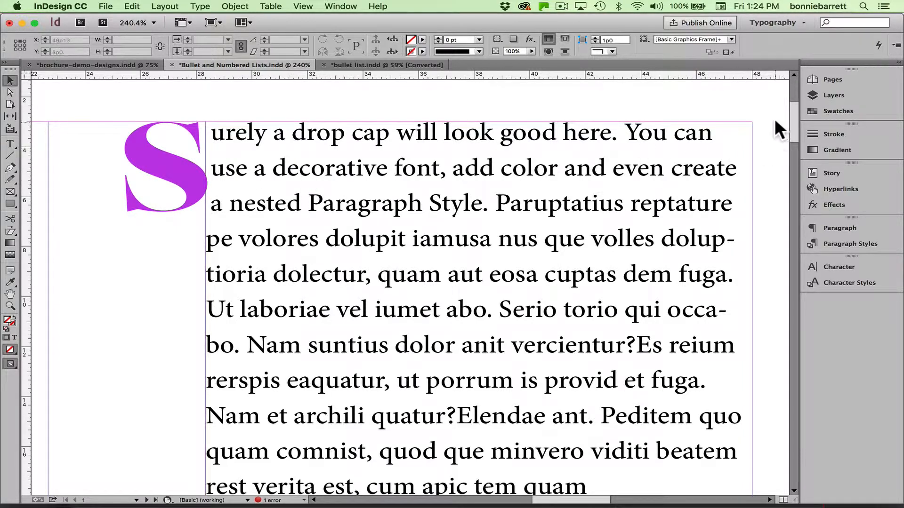
left_click_drag(792, 119, 793, 174)
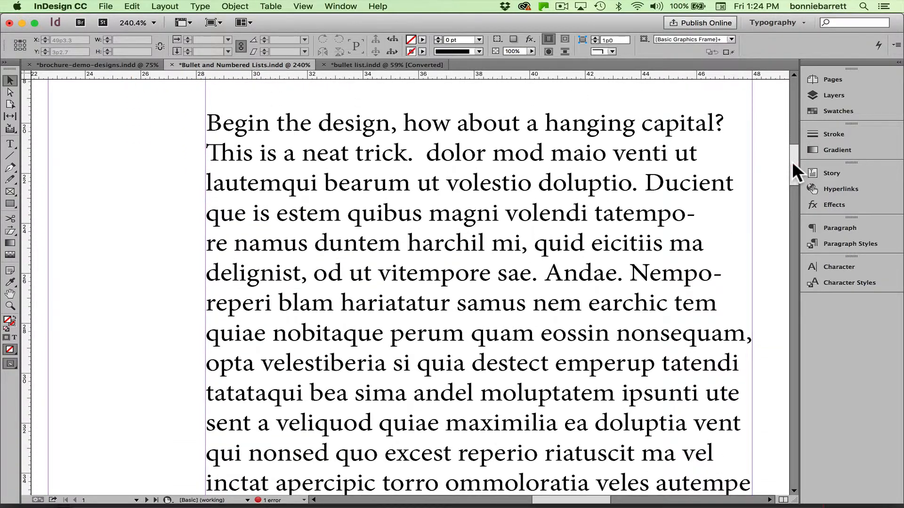
left_click(11, 142)
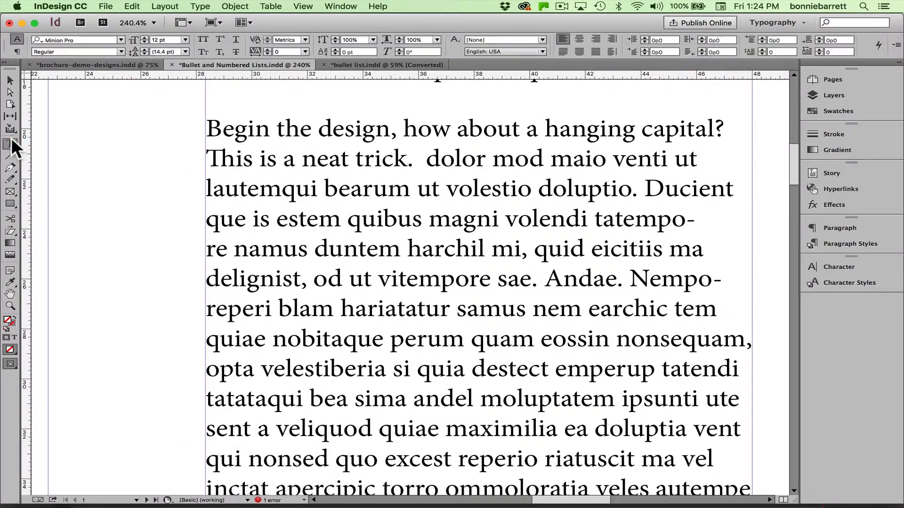
left_click(208, 125)
key("shift+Right")
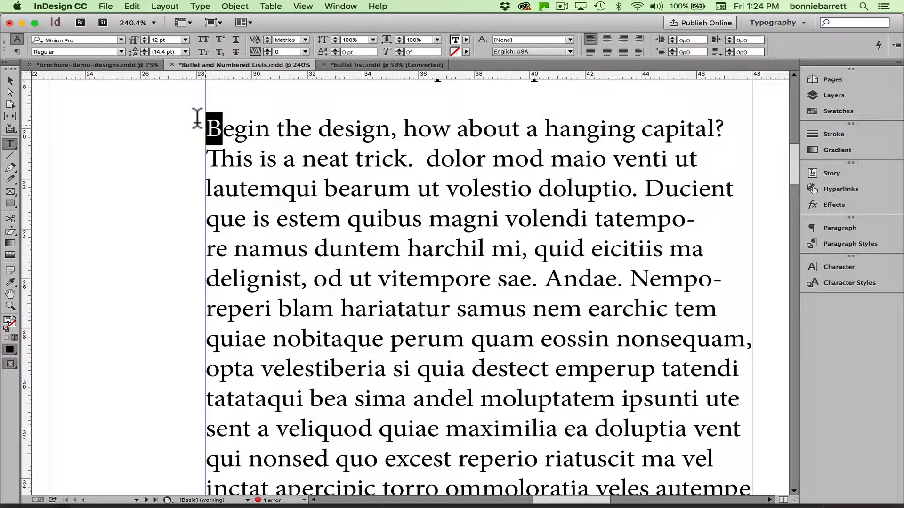
left_click(121, 39)
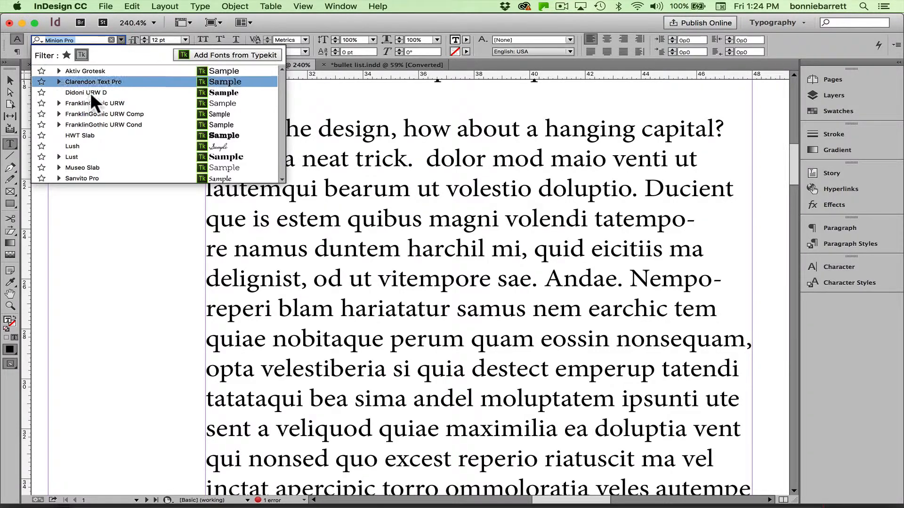
left_click(59, 156)
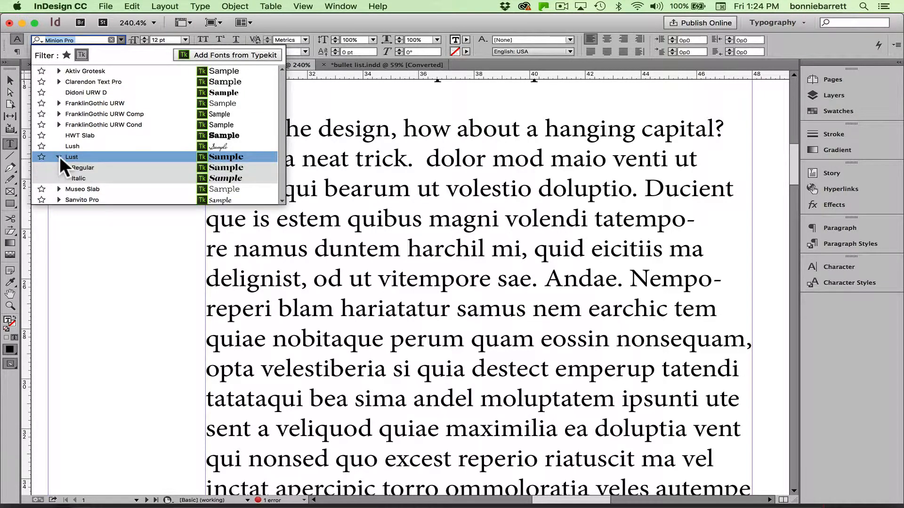
left_click(80, 167)
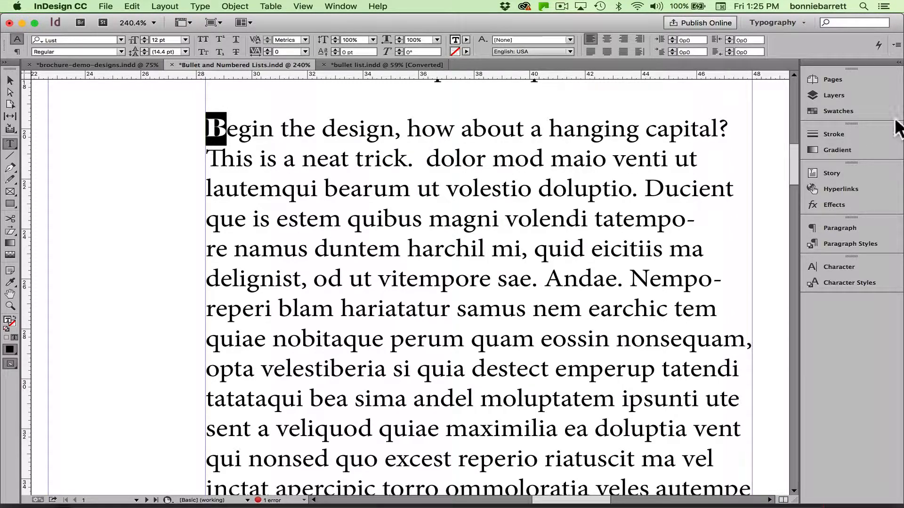
Color the letter B with the R=193 G=57 B=231 purple swatch.
left_click(867, 110)
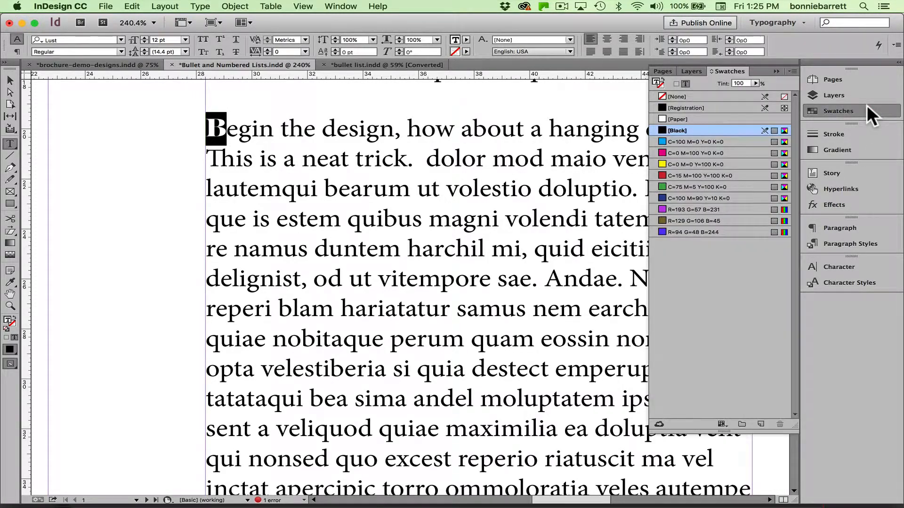
left_click(711, 209)
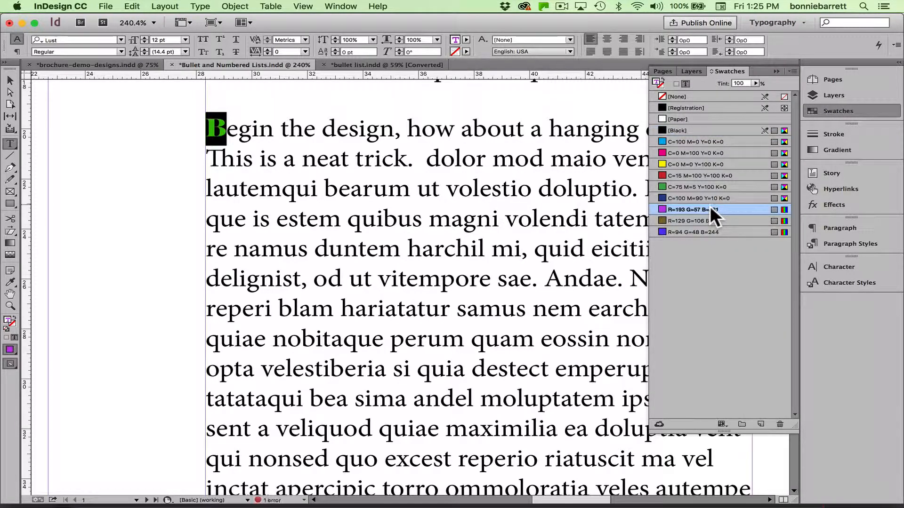
left_click(775, 72)
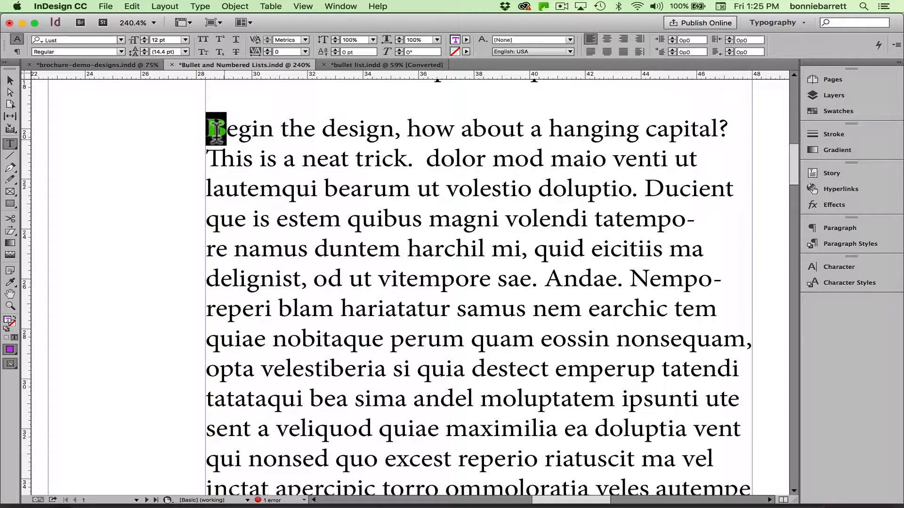
left_click(254, 126)
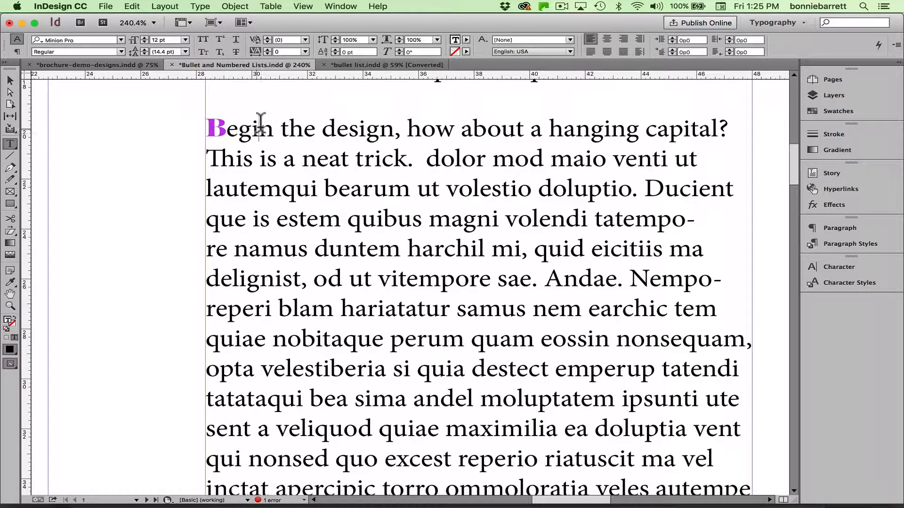
Make the paragraph's first letters a drop cap 3 lines deep spanning 2 characters.
left_click(16, 50)
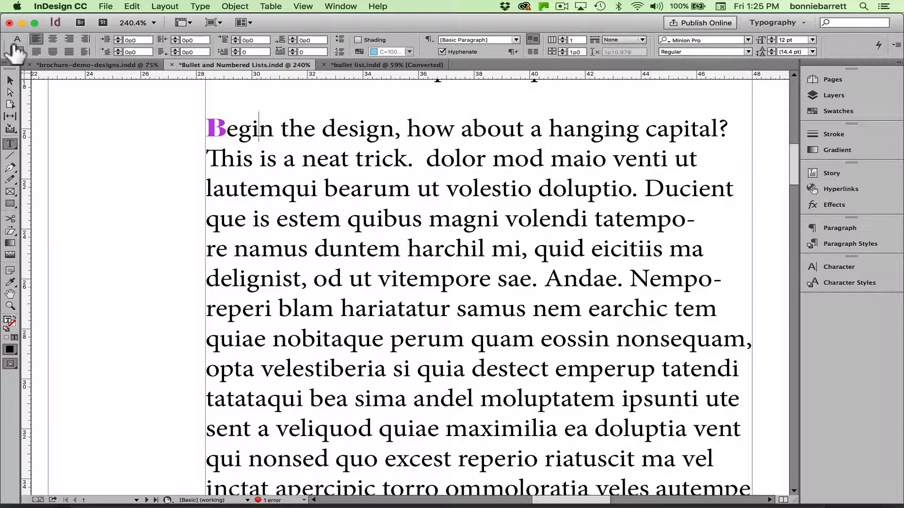
left_click(235, 49)
left_click(235, 48)
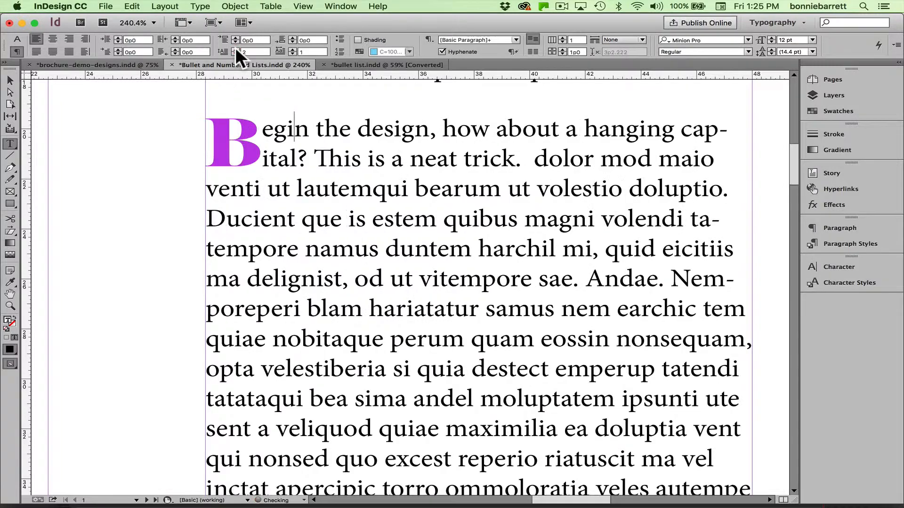
left_click(235, 48)
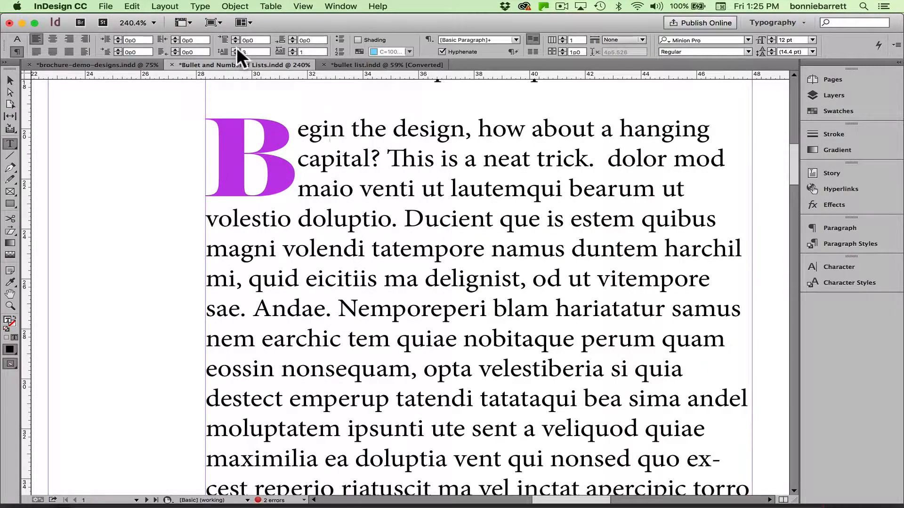
left_click(293, 49)
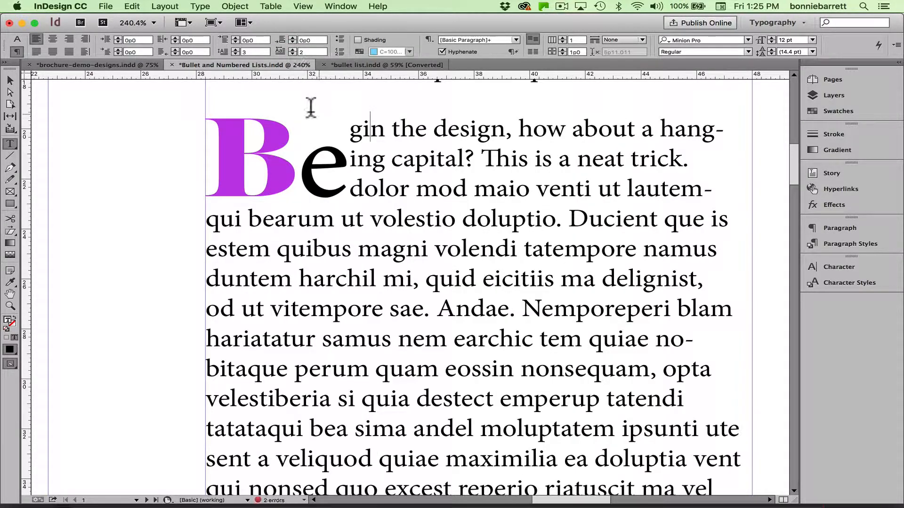
Place the cursor at the drop cap and show hidden characters.
left_click(205, 143)
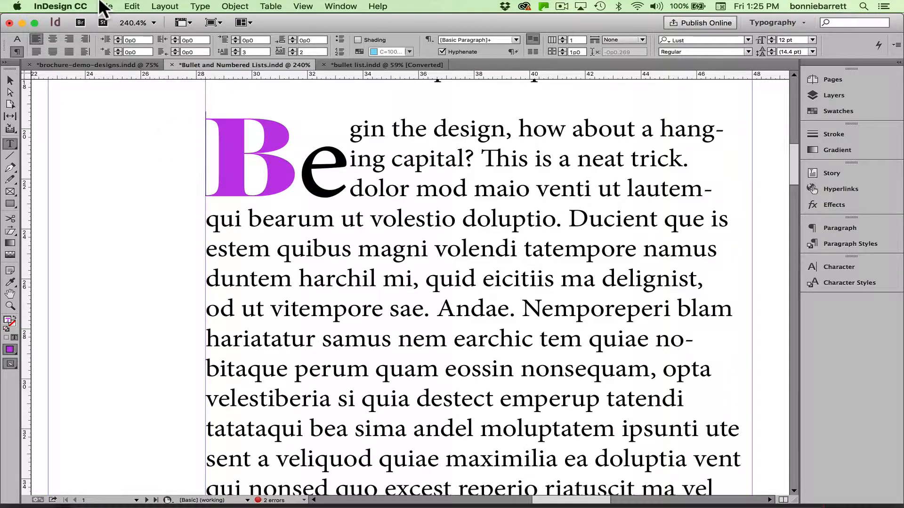
left_click(202, 7)
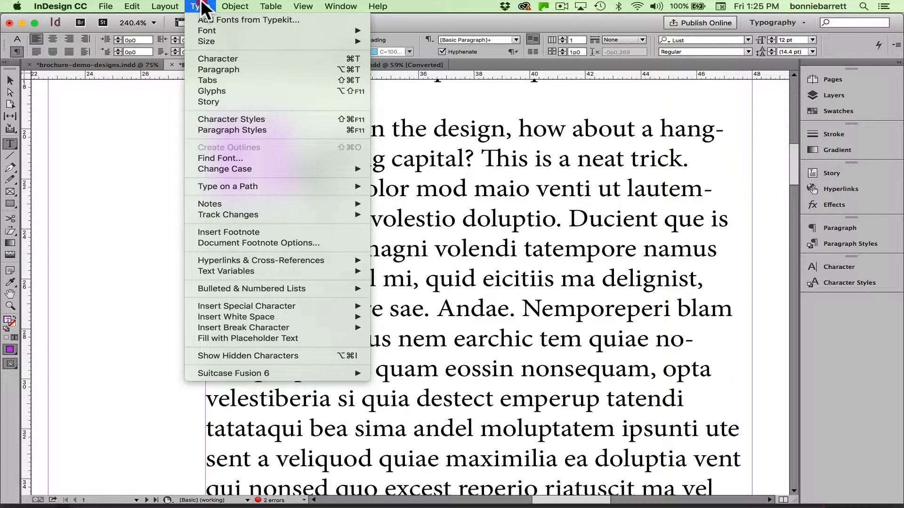
left_click(216, 353)
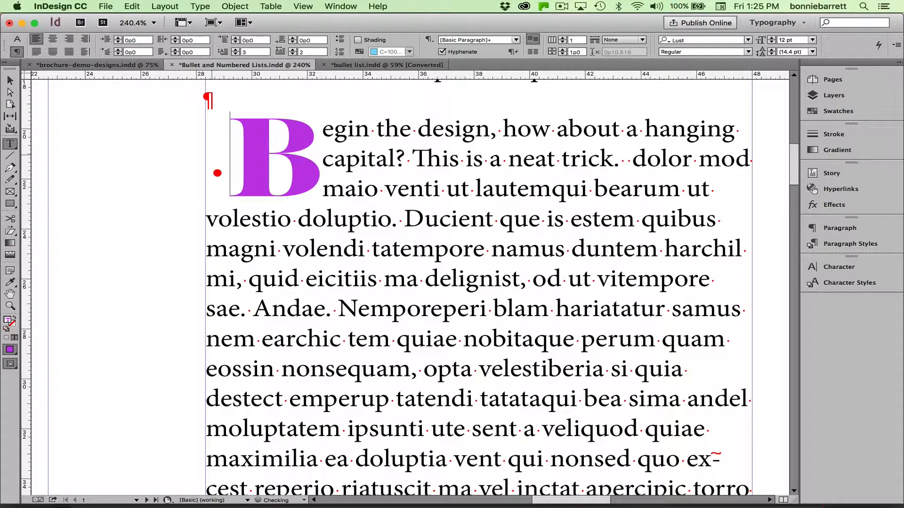
scroll(207, 152, "up", 1)
scroll(207, 151, "left", 1)
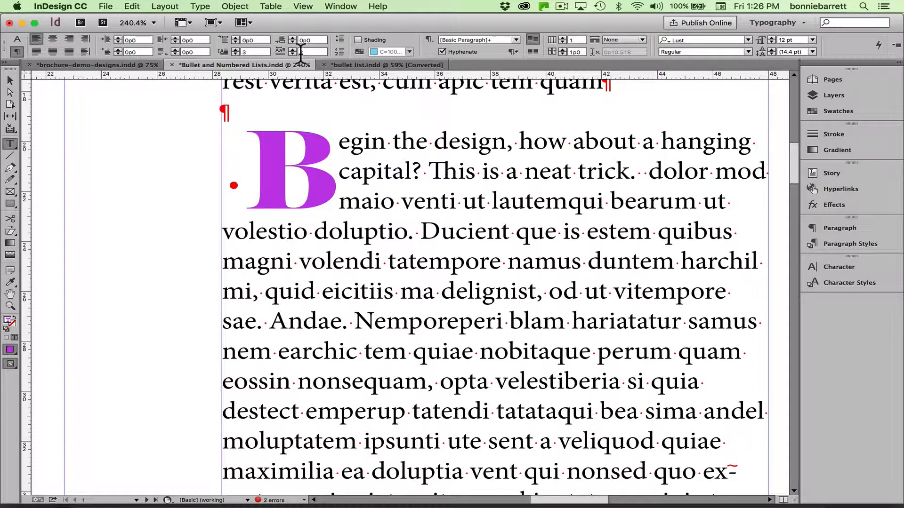
type("2")
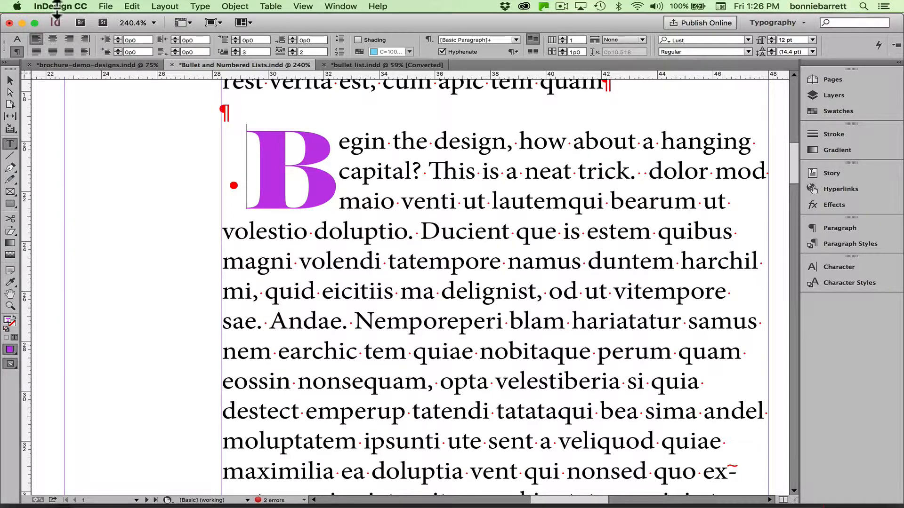
Set the kerning after the drop cap to -1000 so the capital hangs into the margin.
left_click(15, 38)
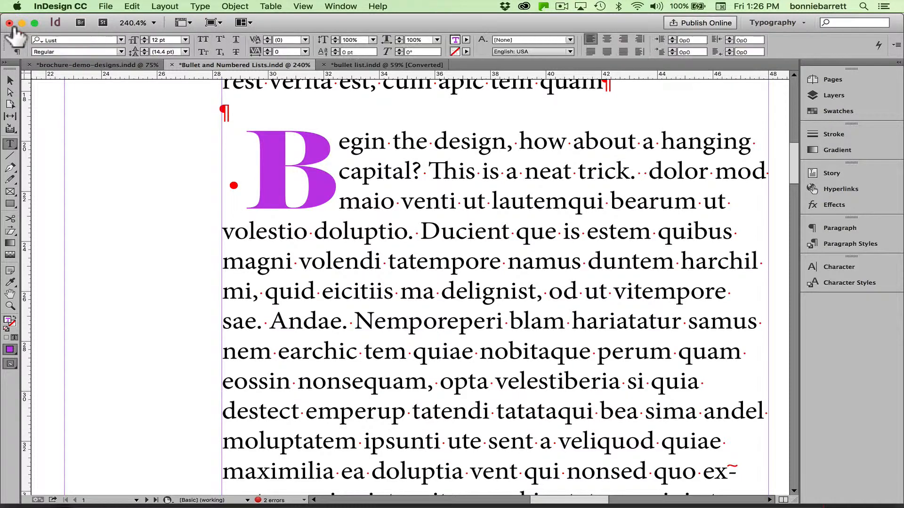
left_click(305, 38)
left_click(298, 147)
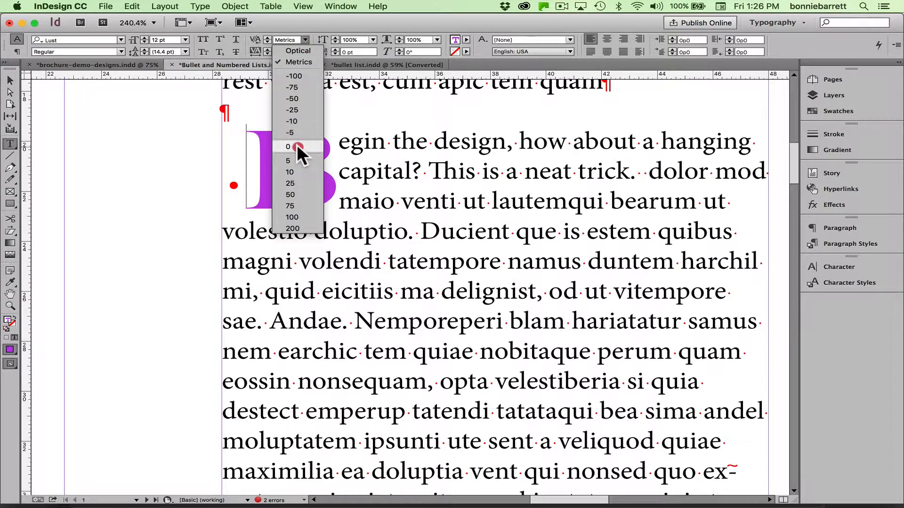
left_click(296, 213)
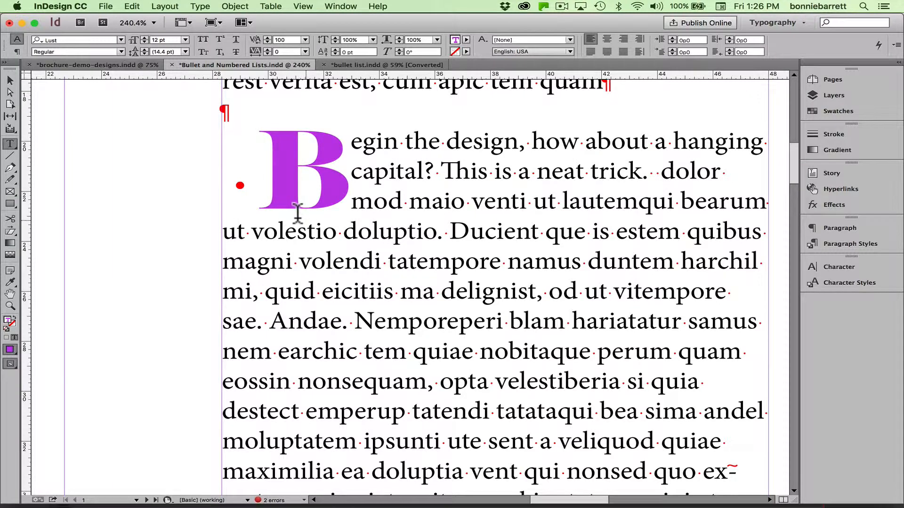
left_click(304, 38)
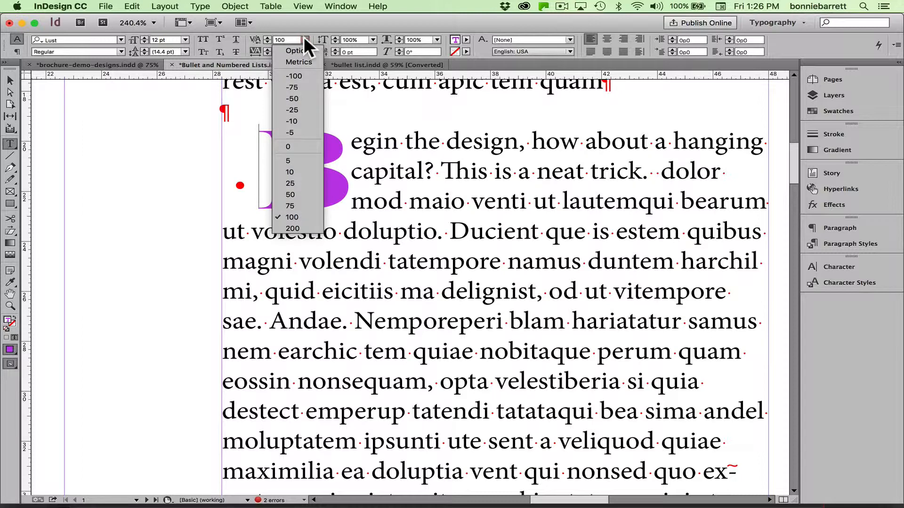
left_click(289, 76)
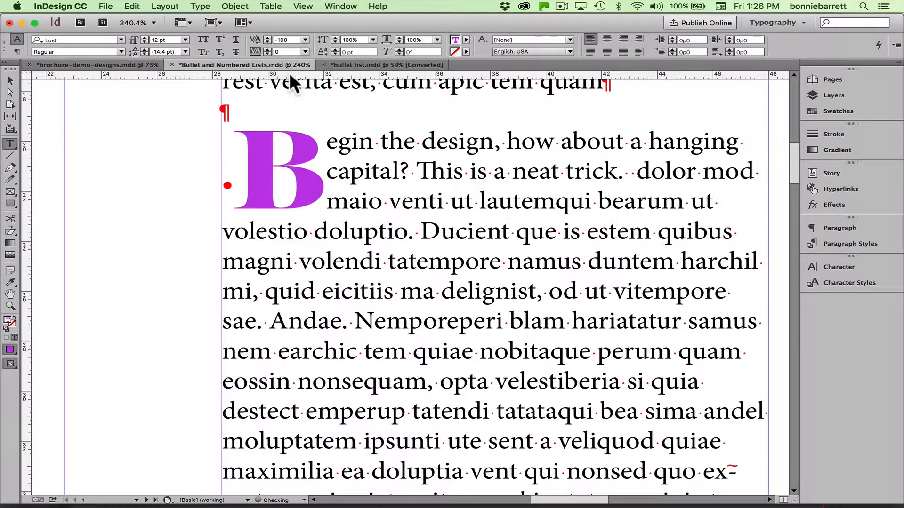
left_click(281, 40)
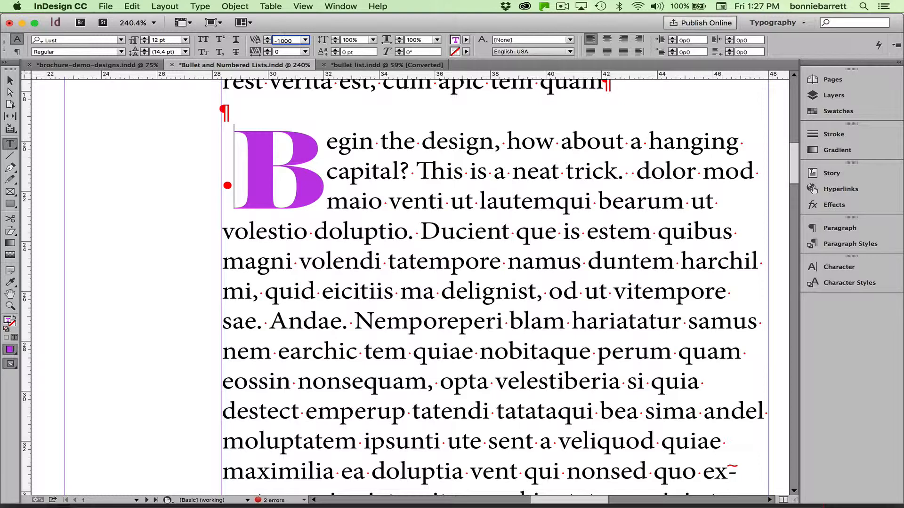
key("Return")
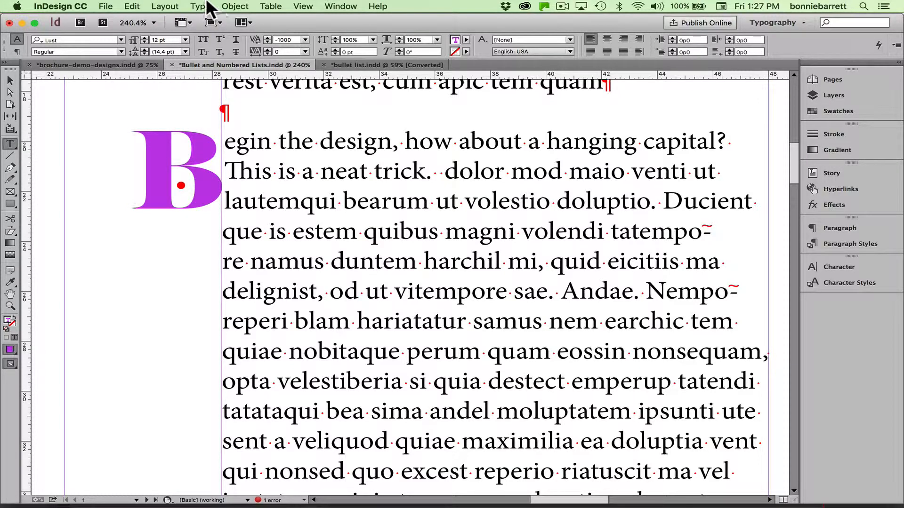
Hide hidden characters.
left_click(199, 6)
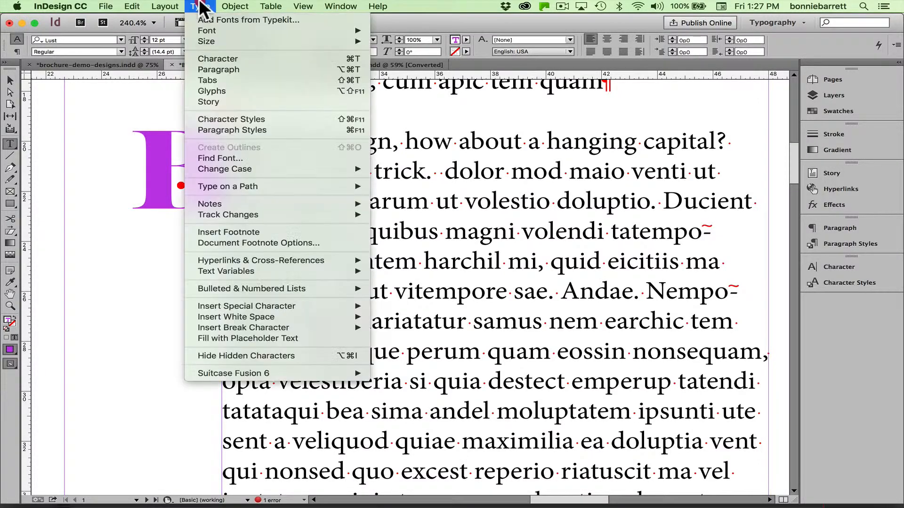
left_click(205, 356)
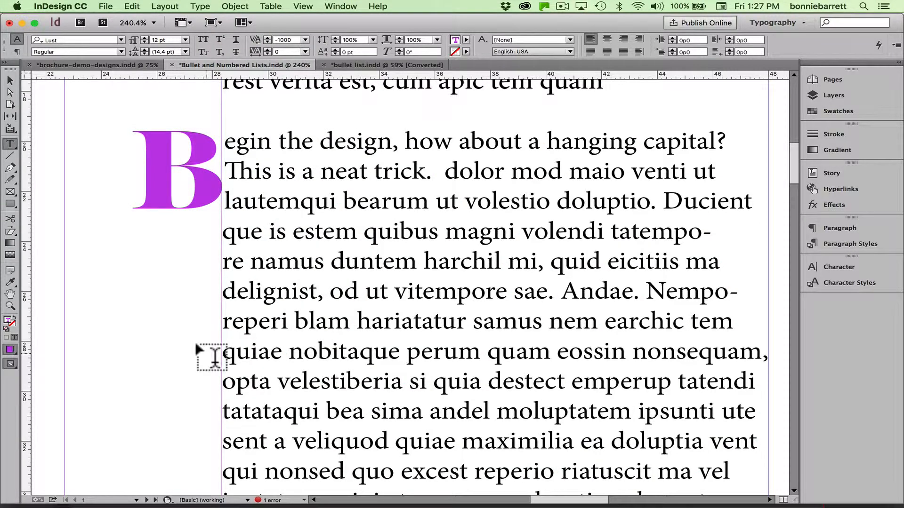
key("super")
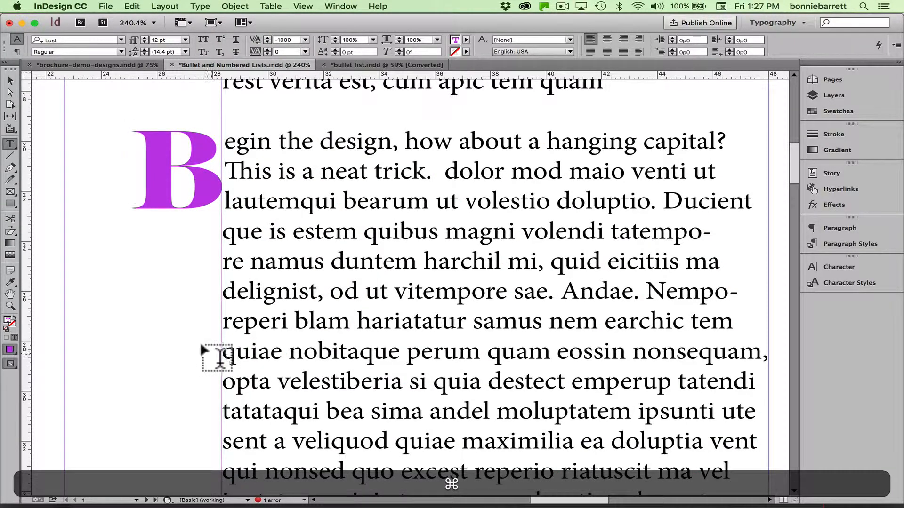
Replace the drop cap letter B with N.
left_click(195, 184)
key("BackSpace")
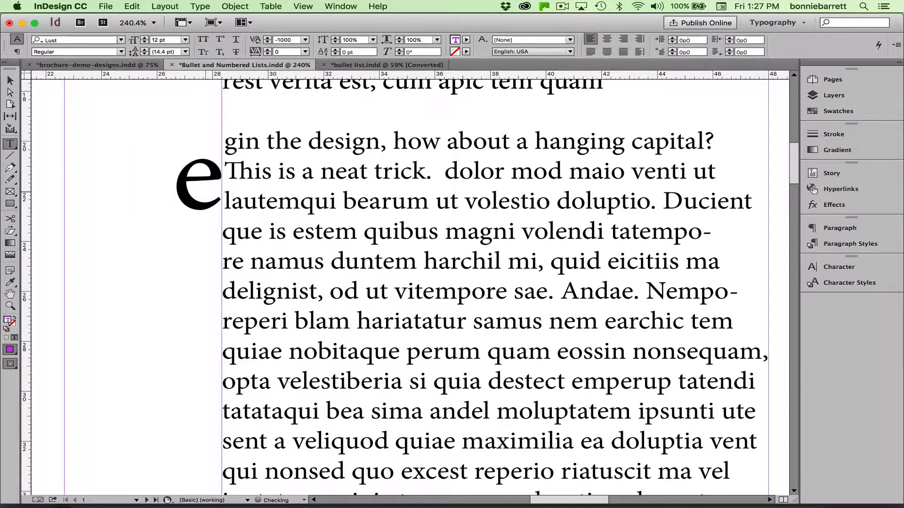
type("R")
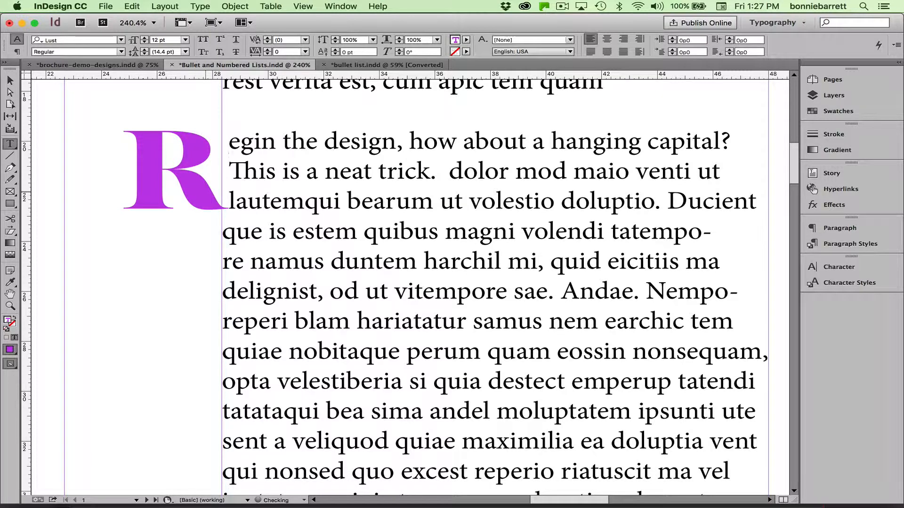
key("super+z")
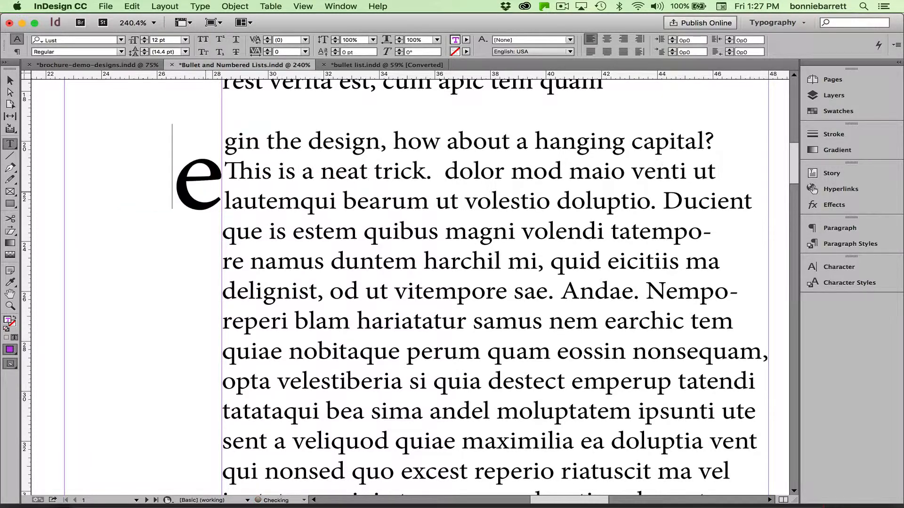
type("N")
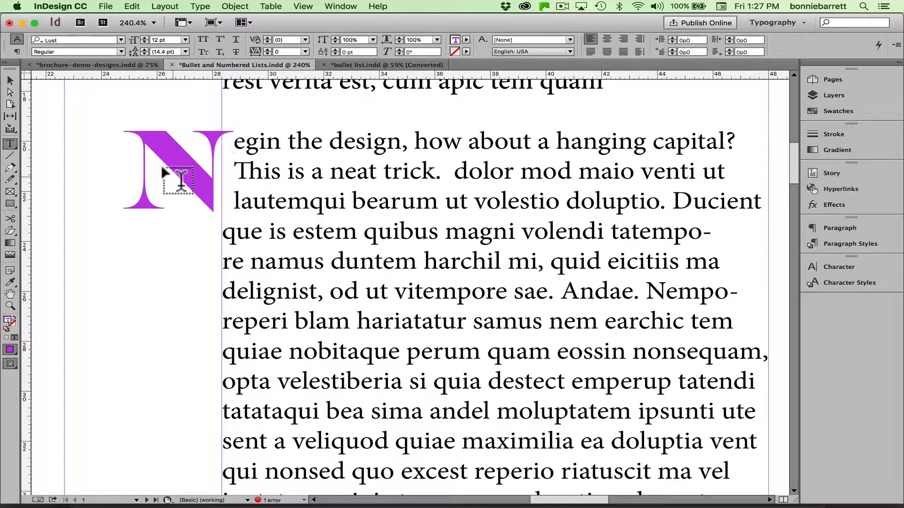
key("super+minus")
key("super+minus")
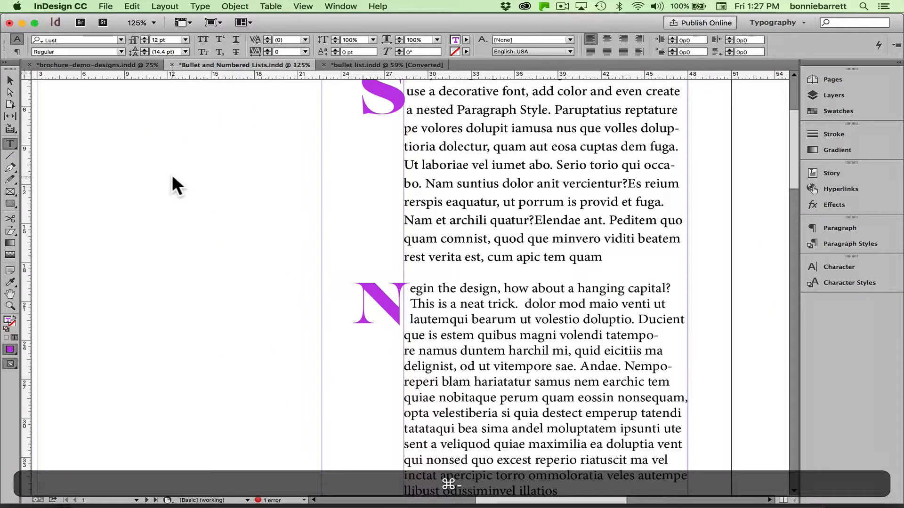